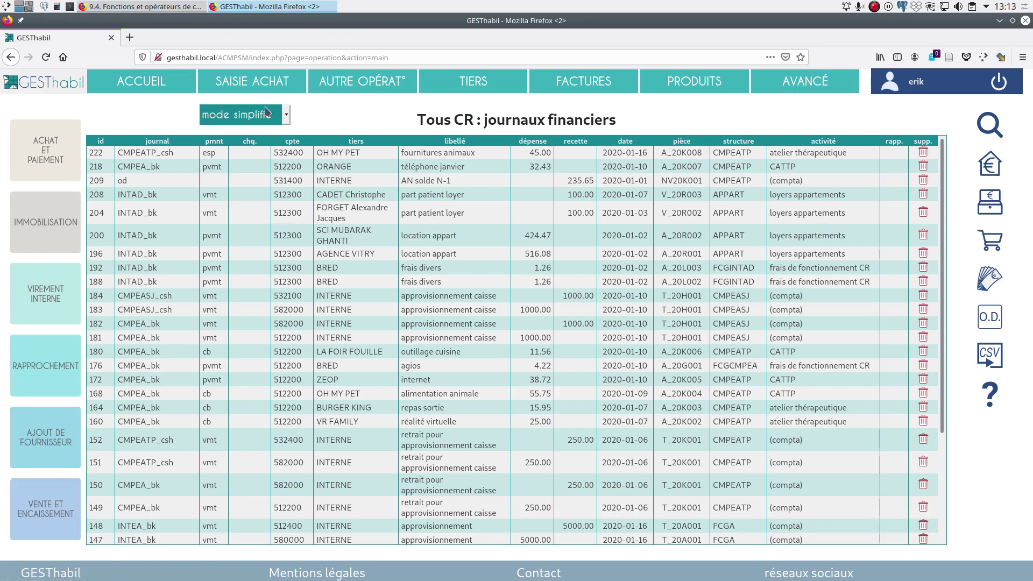
- Start a sale-with-collection entry (Vente + encaissement) with invoice date 01/01/2020 and payment date 03/01/2020
mouse_move(257, 82)
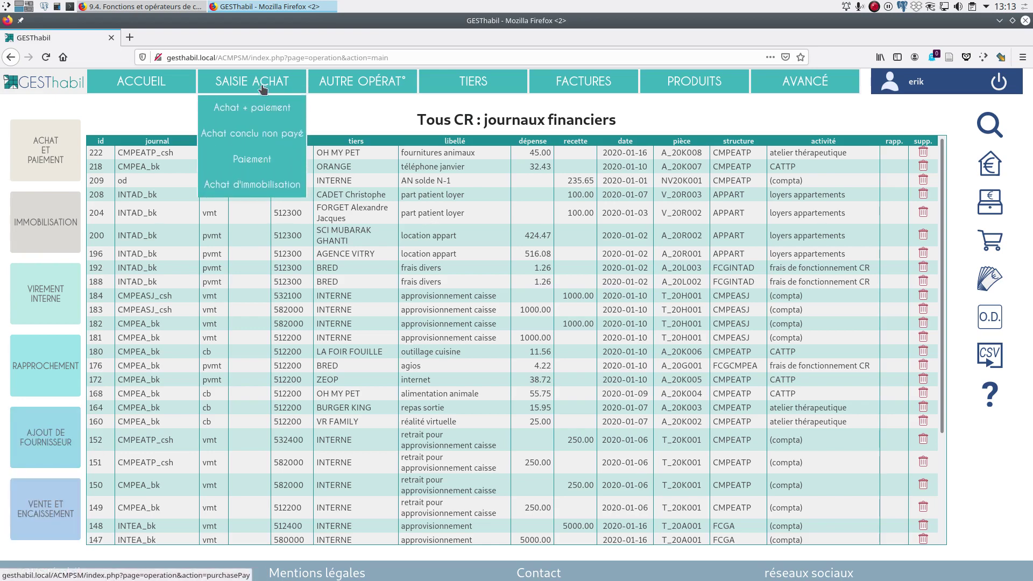
mouse_move(347, 76)
mouse_move(364, 191)
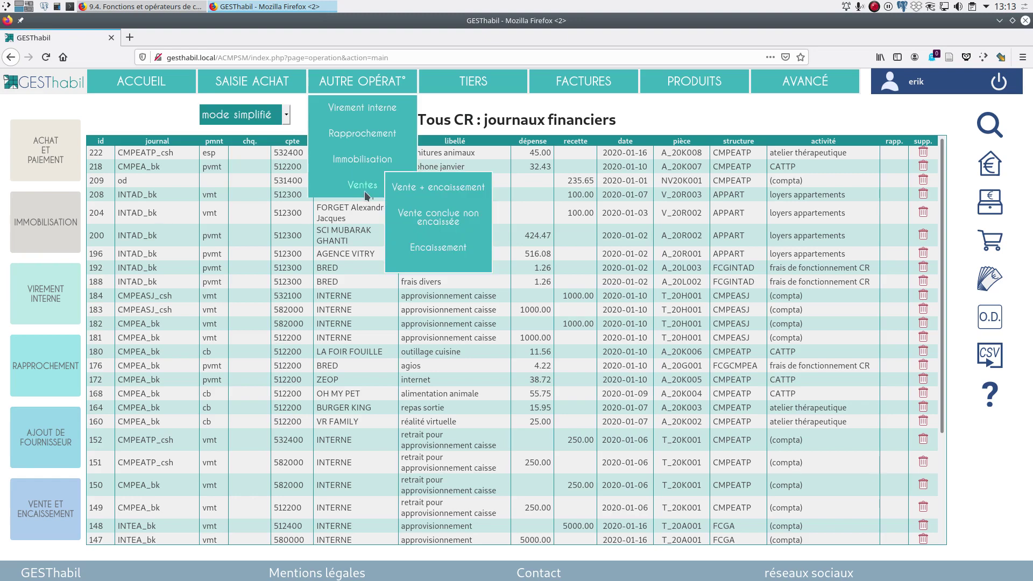
click(407, 194)
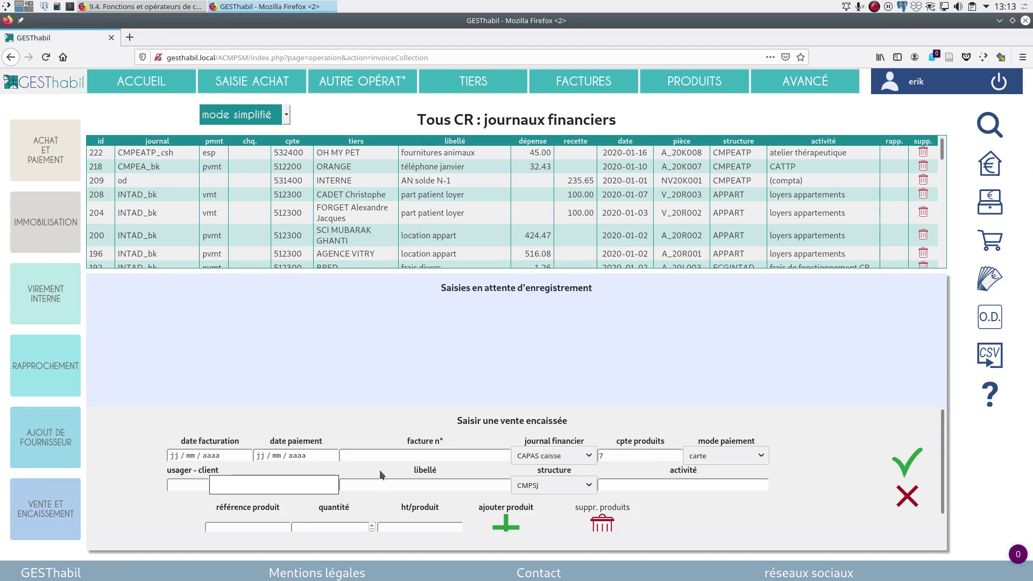
click(190, 456)
click(219, 365)
click(285, 455)
click(341, 365)
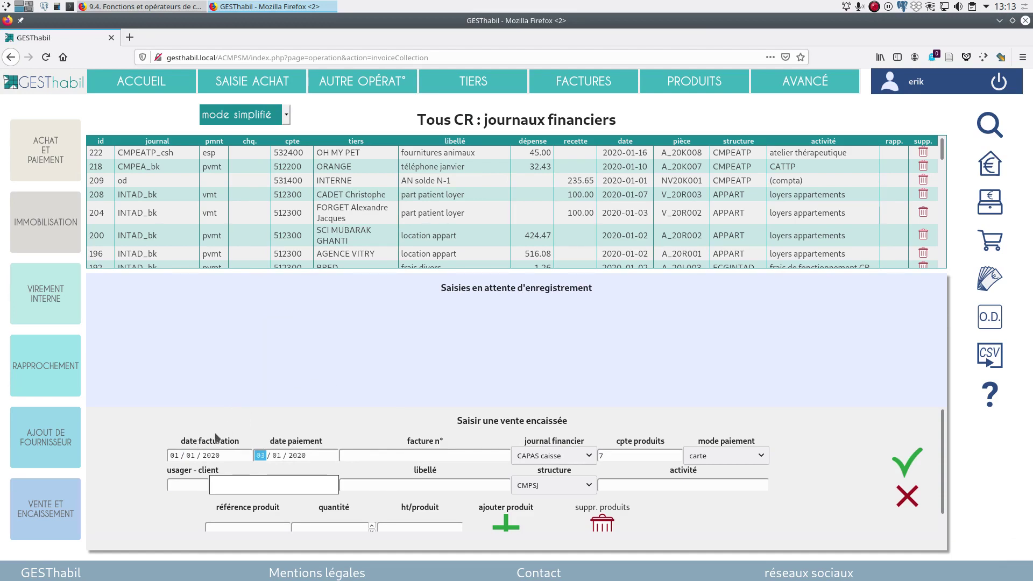
- Enter the invoice reference as app_01_ followed by the client's surname, and set the financial journal to INTAD banque
click(350, 457)
text(01_bitaut)
click(589, 455)
scroll(543, 377, down, 1)
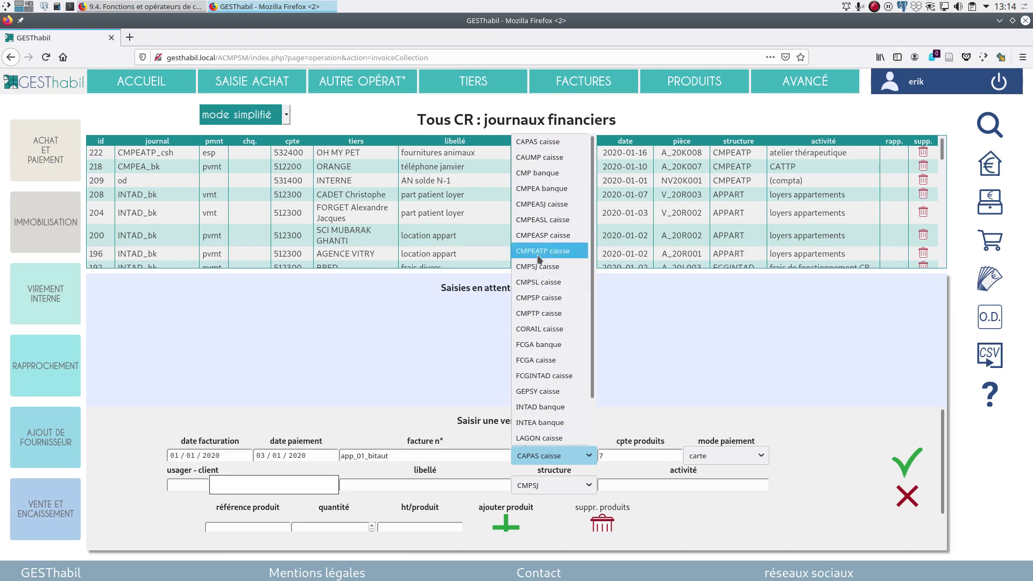
scroll(545, 334, up, 1)
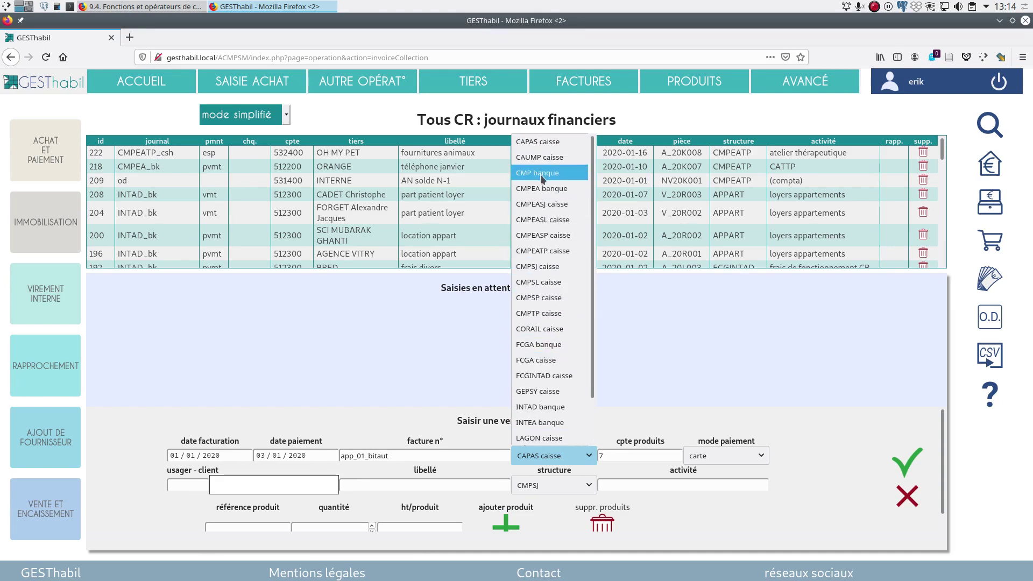
click(556, 407)
- Find the SL rent participation account 706200 with "loyer" as the product account, and set the payment mode to virement
click(640, 455)
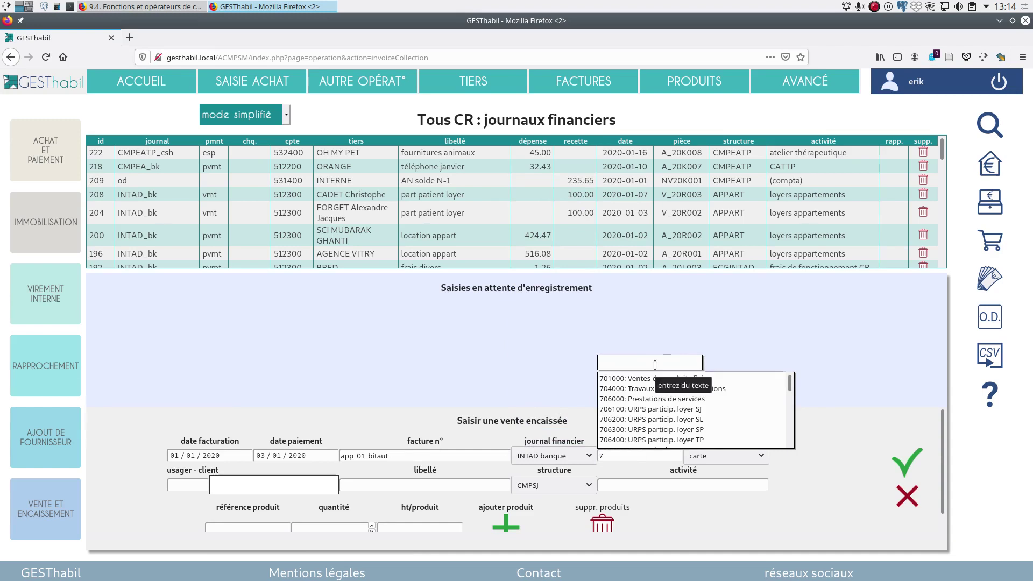
text(loyer)
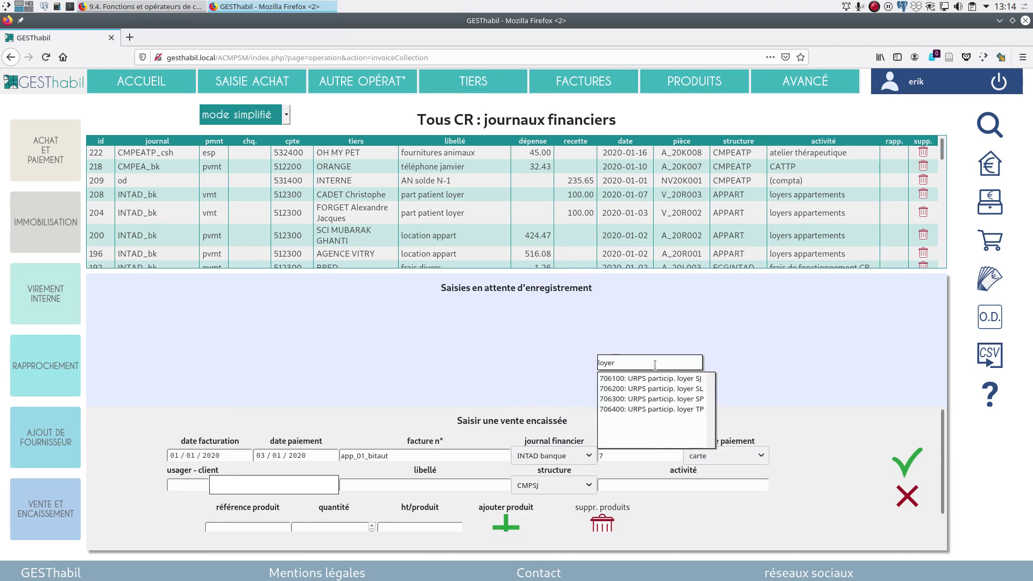
click(673, 388)
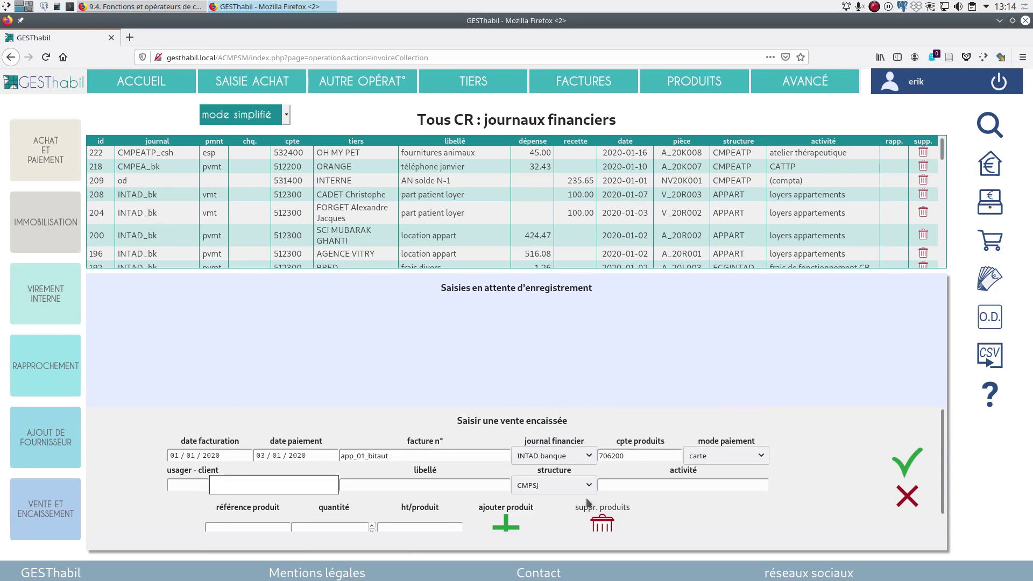
click(761, 455)
click(703, 533)
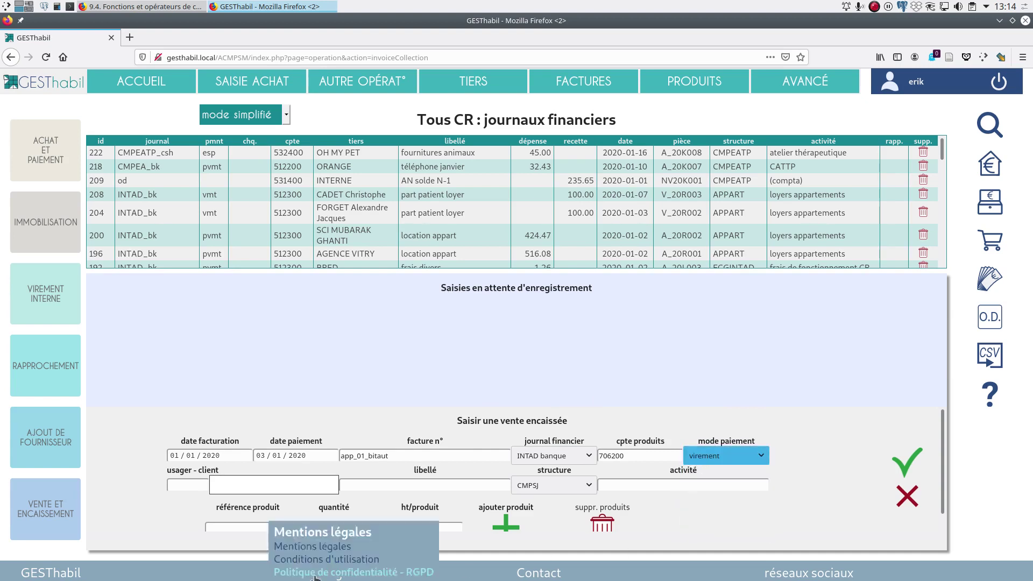
- Choose the client whose surname starts with "b" and enter "loyer janvier 2" as the sale's description
click(185, 485)
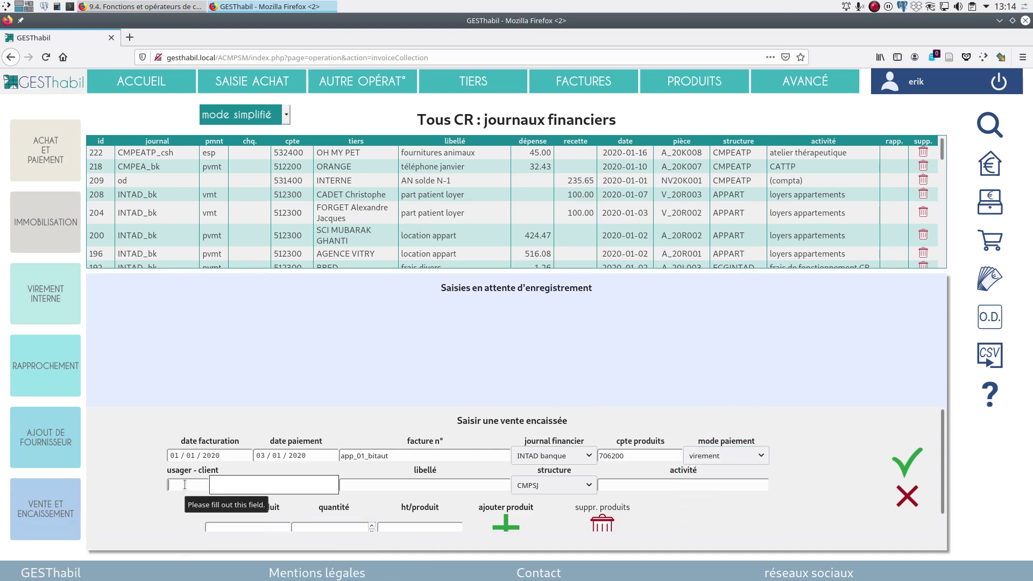
text(b)
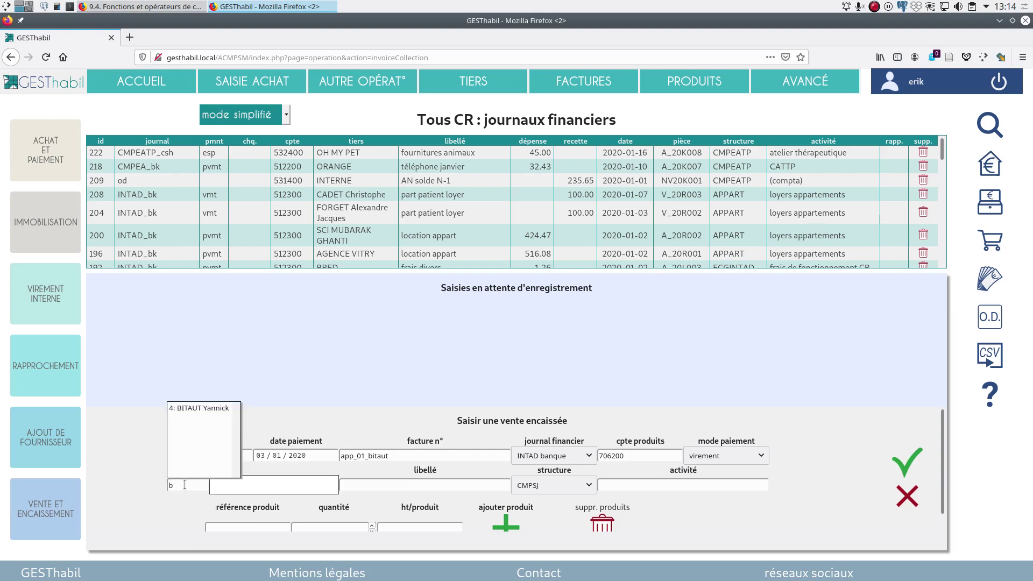
click(185, 408)
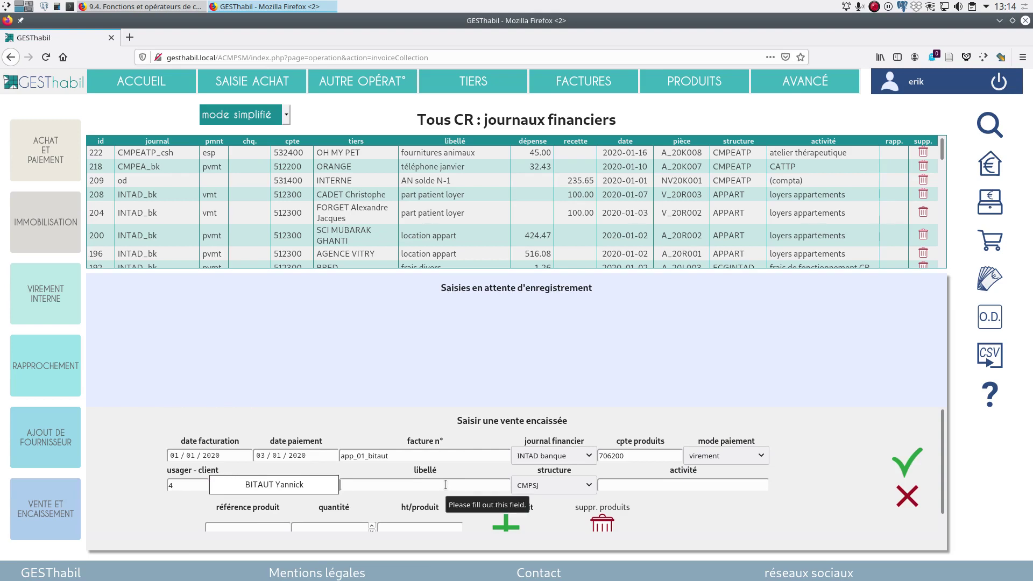
text(loyer )
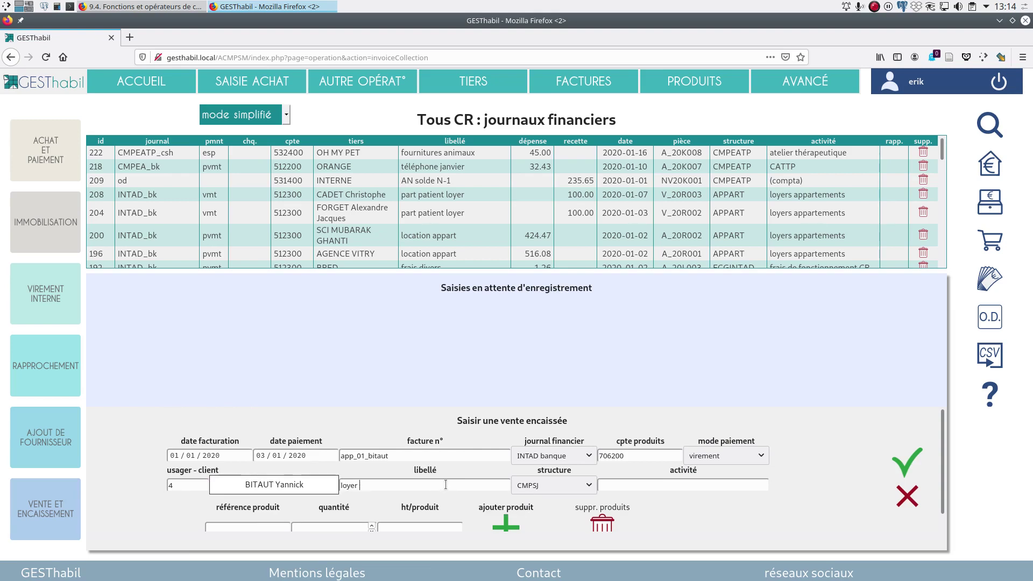
text(janvier 2)
- Set the structure to APPART and the activity to loyers appartements, and try to validate the sale
click(590, 485)
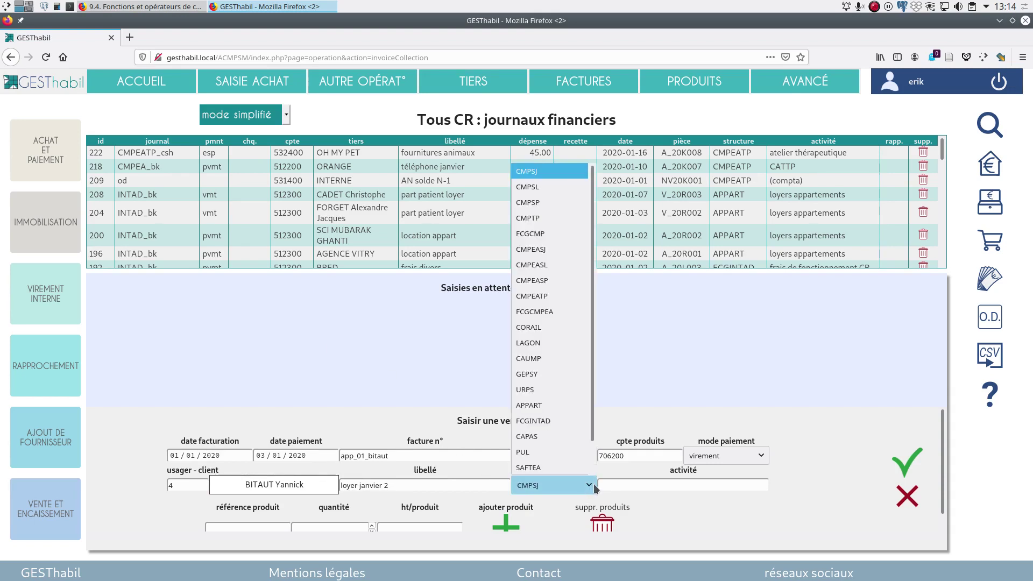
scroll(568, 368, down, 1)
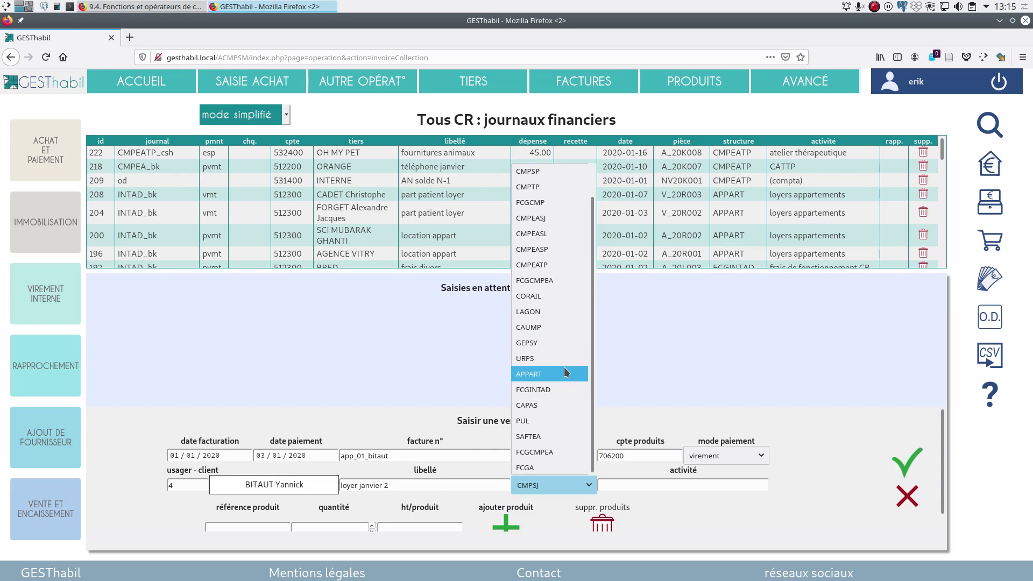
scroll(577, 369, up, 1)
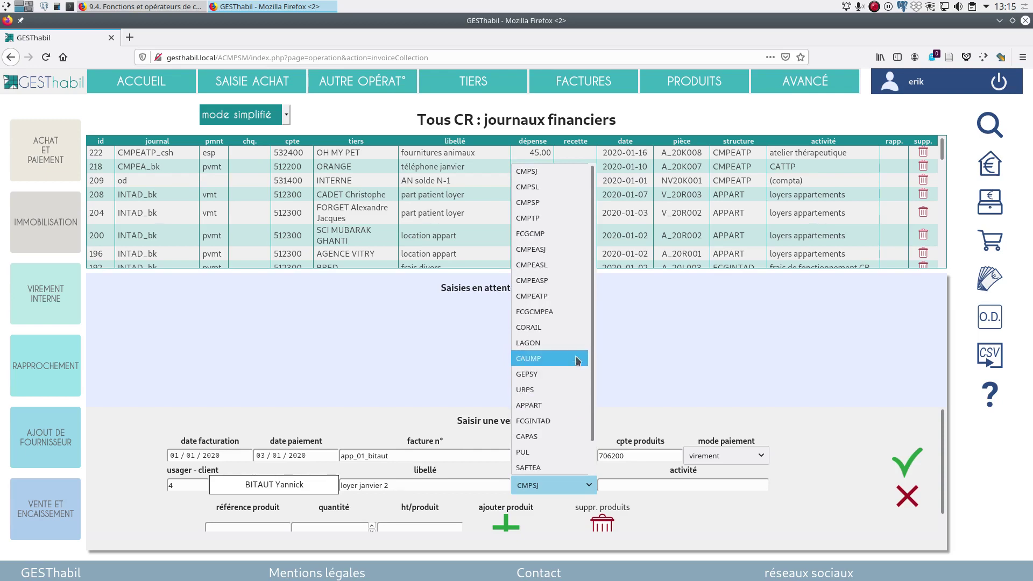
click(543, 406)
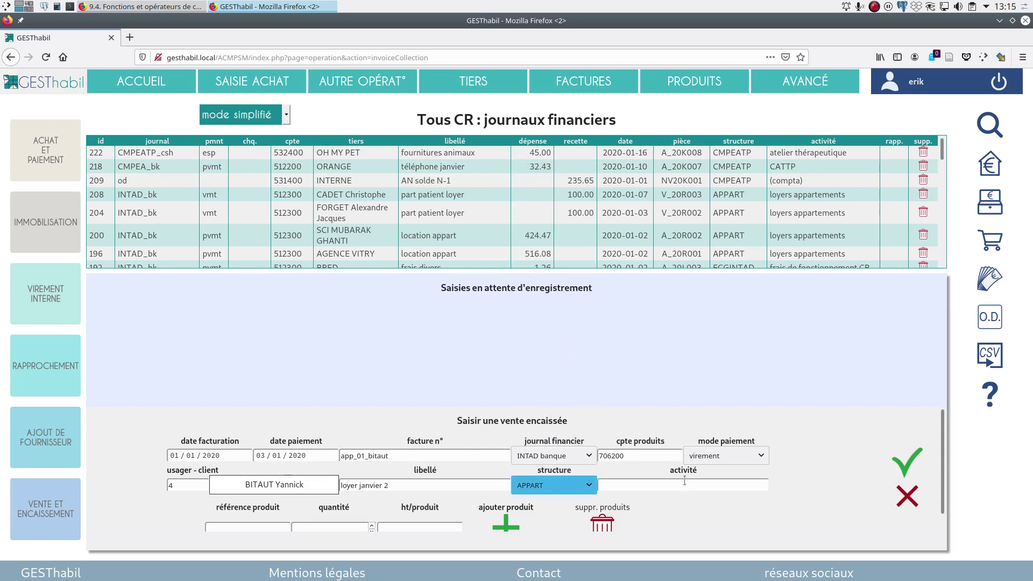
click(659, 486)
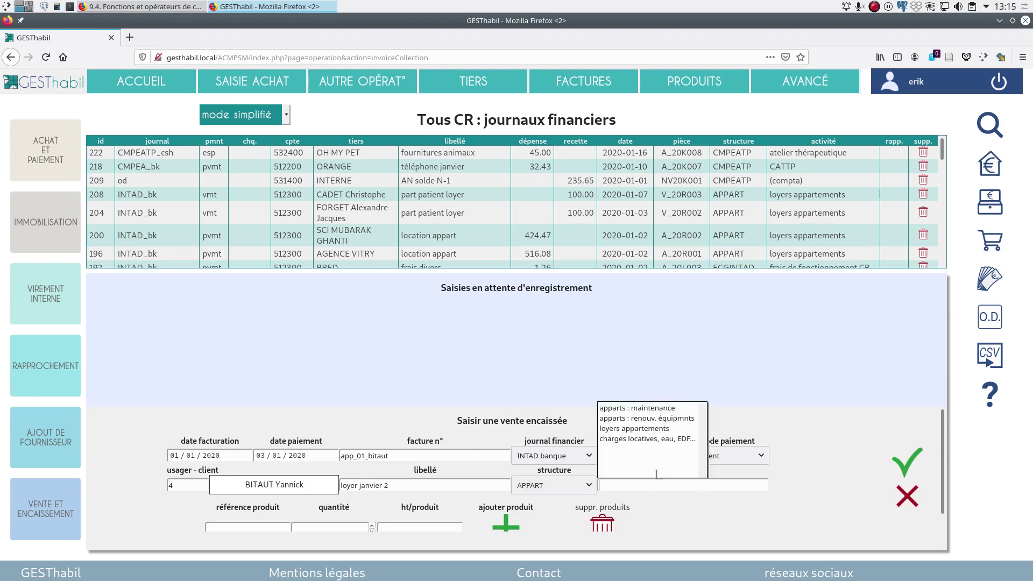
click(650, 427)
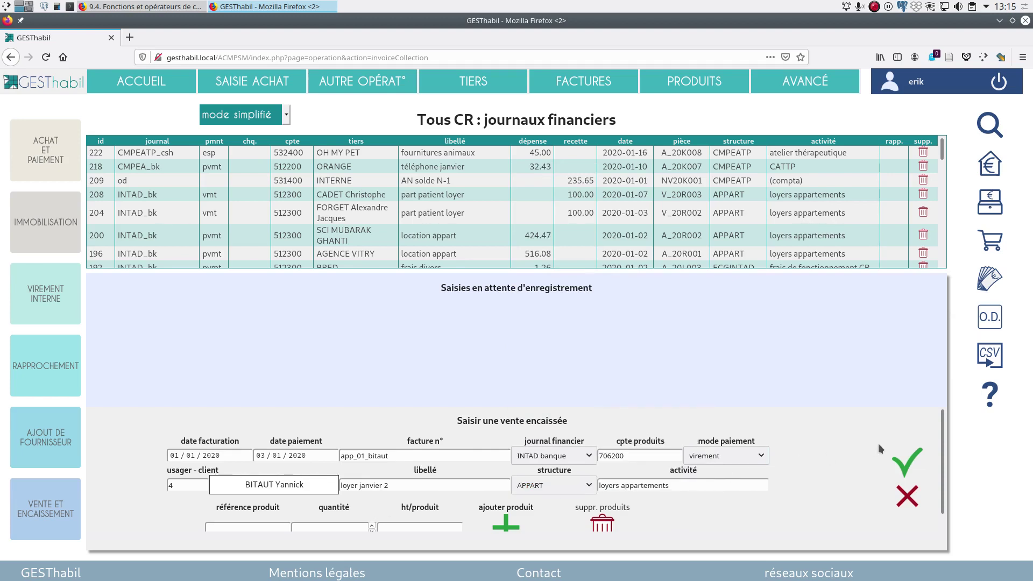
click(907, 463)
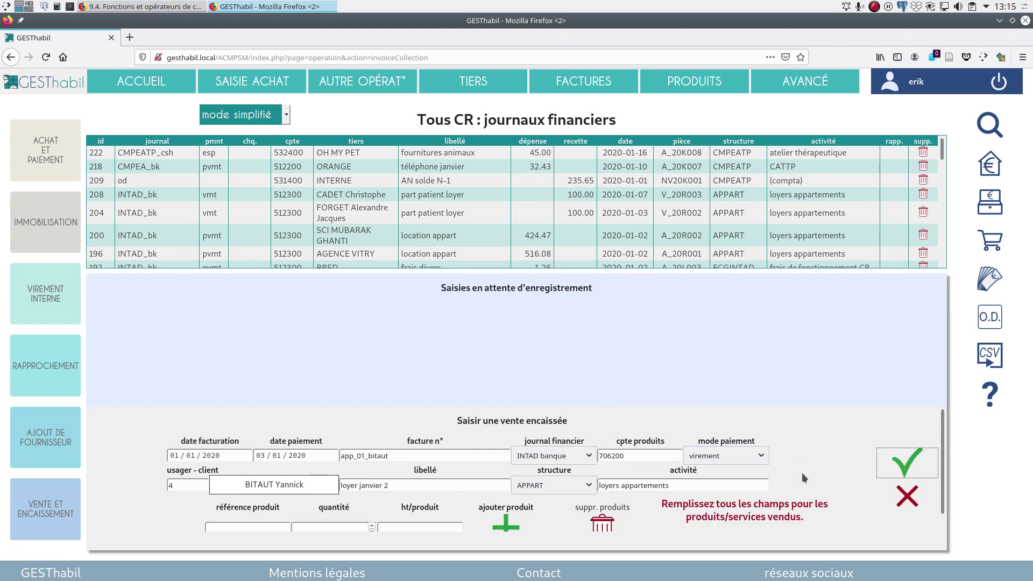
- Fill in the product line with reference part_patient, quantity 1 and pre-tax price 100, and validate the sale
scroll(802, 472, down, 1)
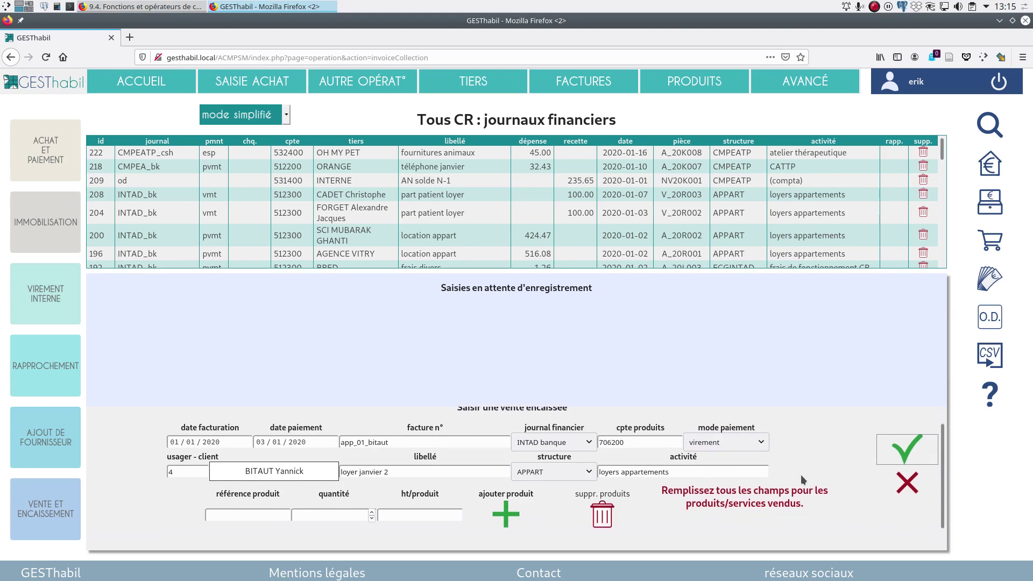
click(224, 514)
key(Down)
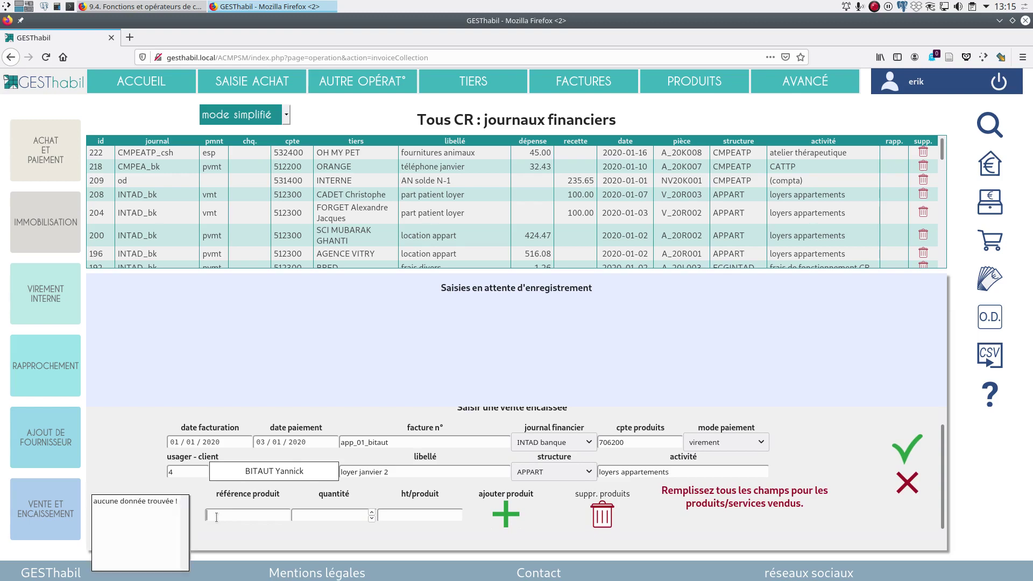
text(p)
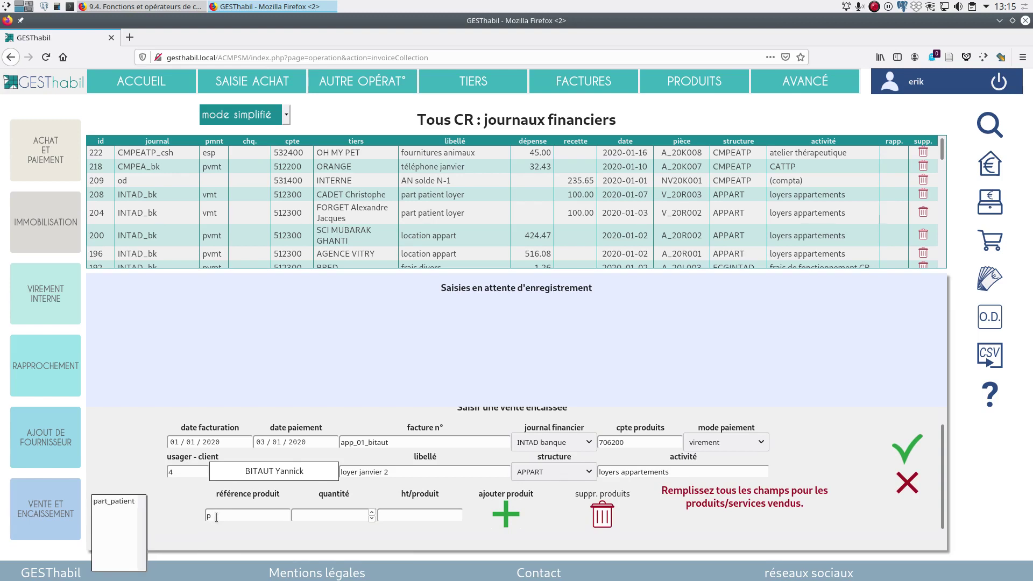
click(114, 502)
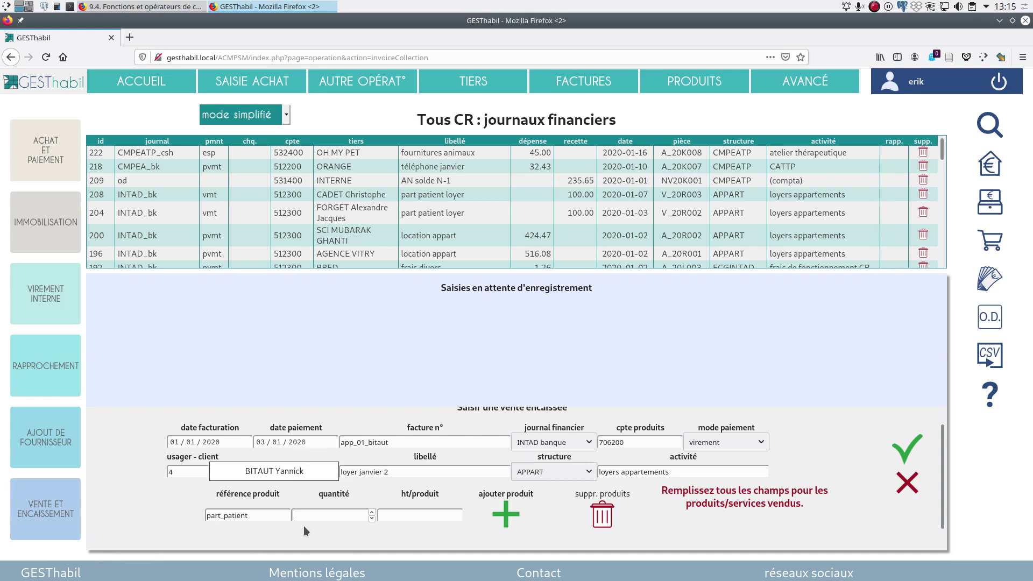
click(446, 519)
text(100)
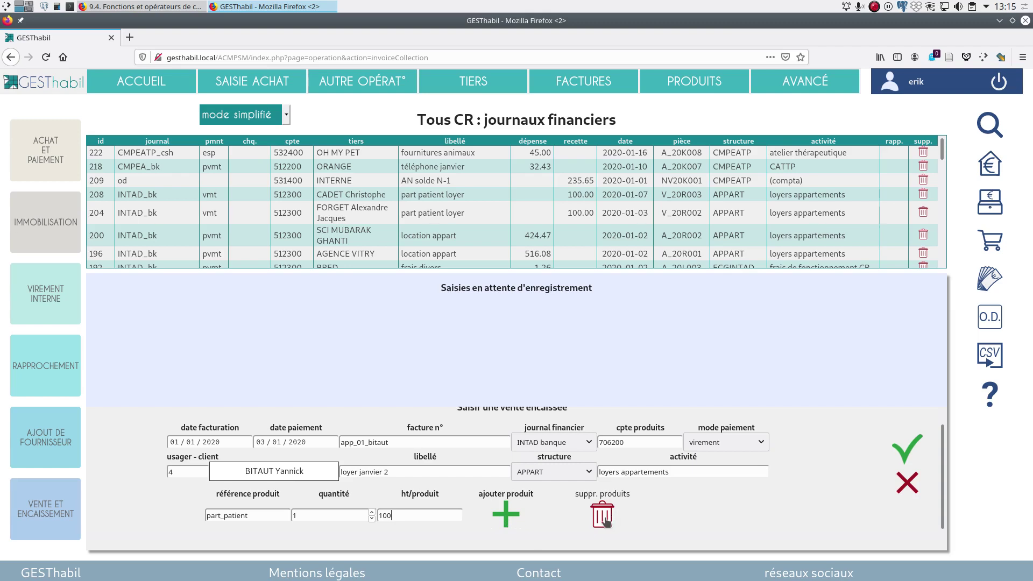
click(908, 452)
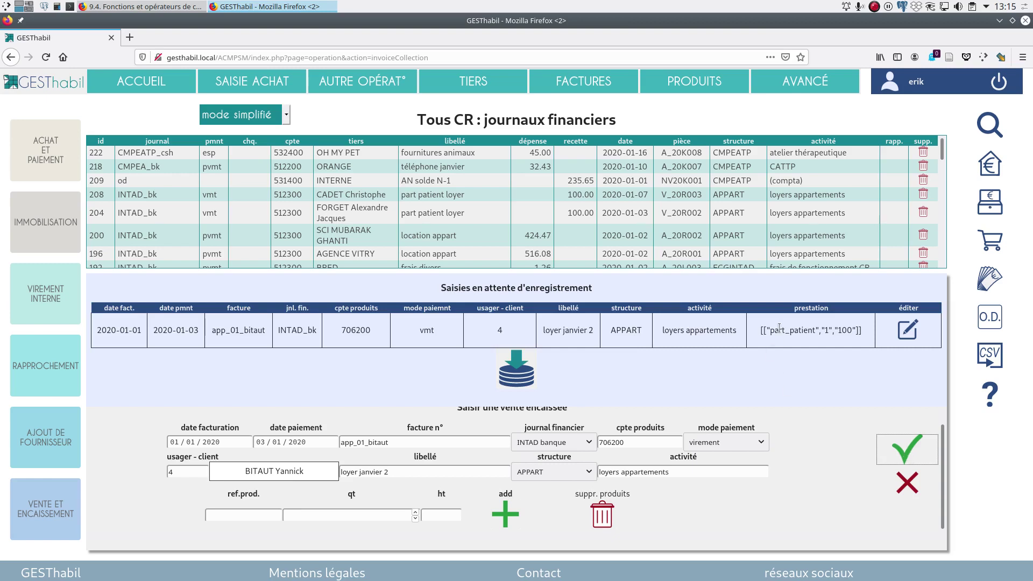
- Reload the pending sale into the cleared form for editing, revalidate it and record it in the database
click(907, 484)
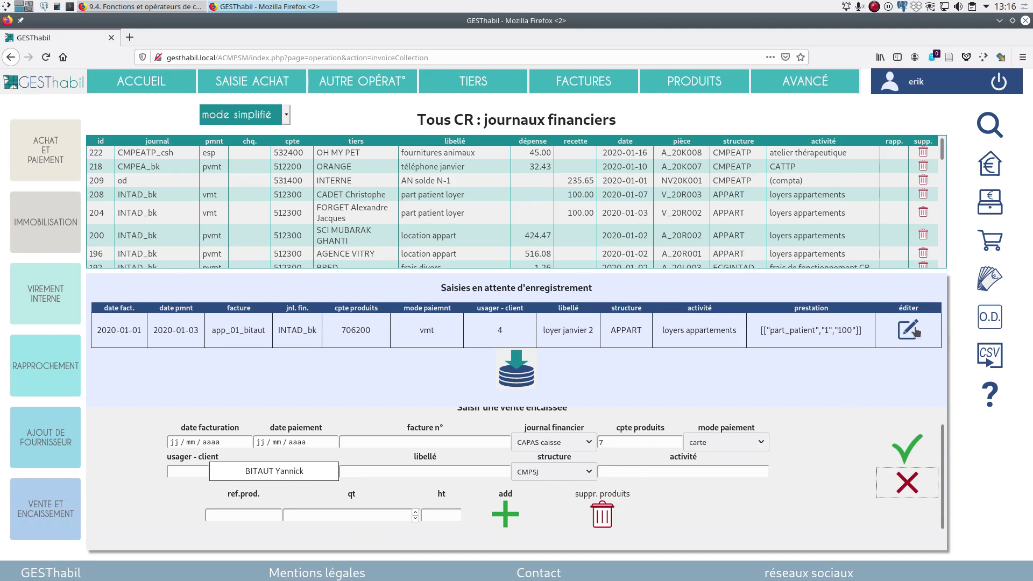
click(910, 332)
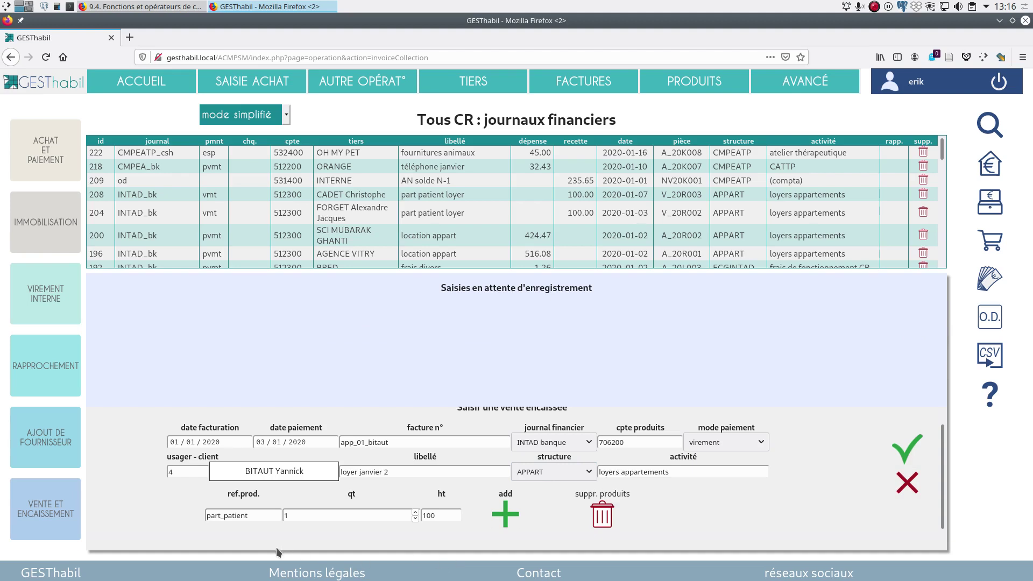
click(908, 451)
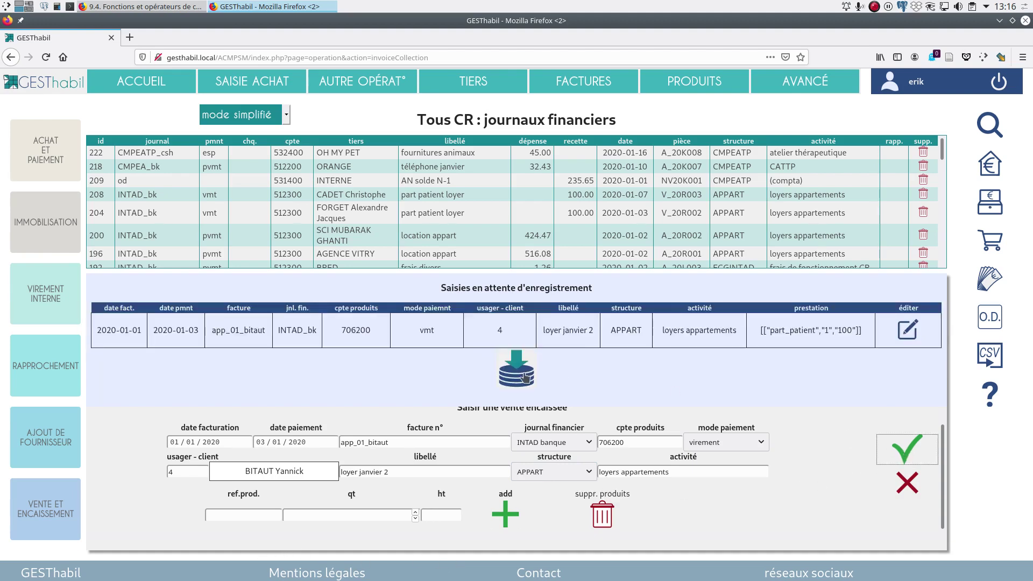
click(521, 372)
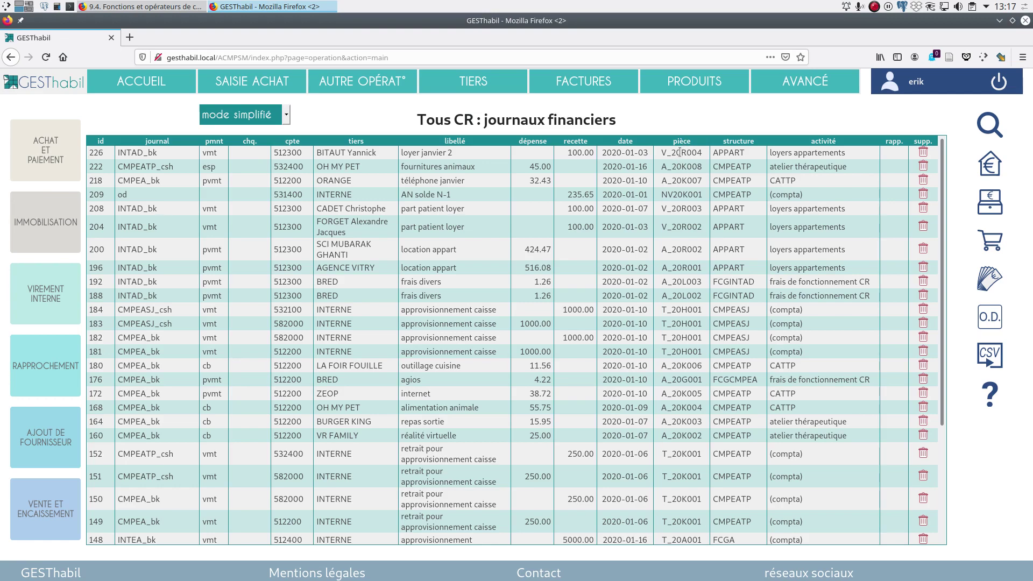
- Examine how the voucher numbers of the newest journal entries are built, comparing their prefix and code letters
drag(680, 152, 689, 151)
click(683, 169)
drag(683, 169, 688, 167)
click(664, 153)
drag(661, 167, 666, 167)
drag(685, 151, 682, 153)
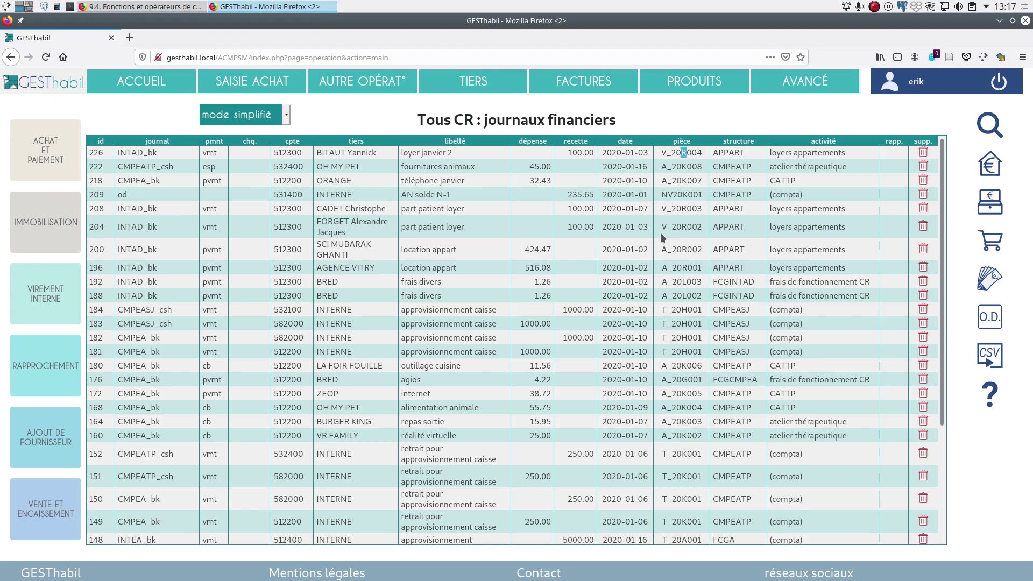